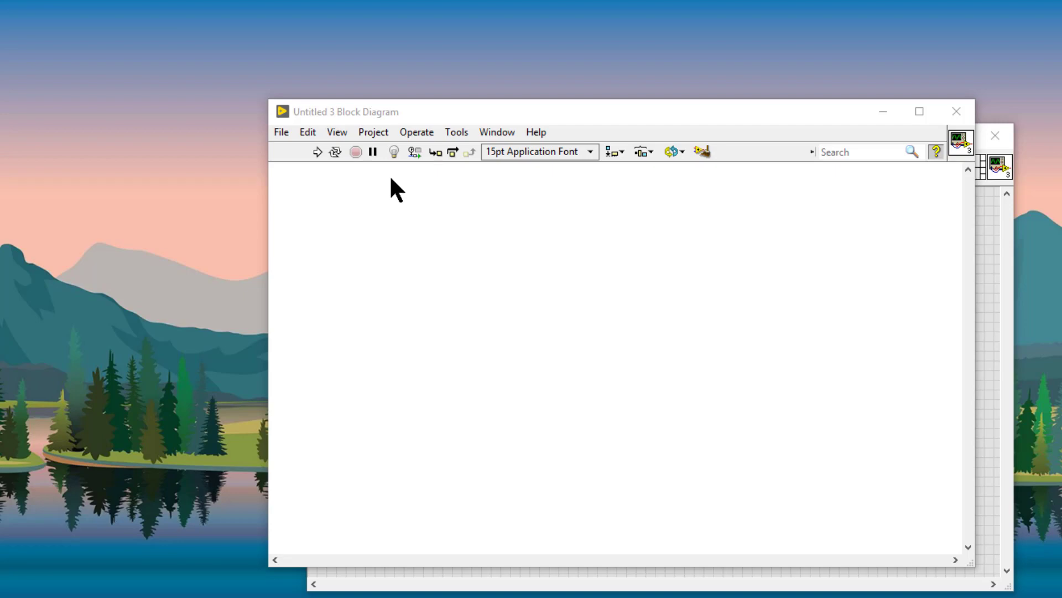
# Step: Show the context help and look at the User Libraries category in the block diagram's full functions palette
pyautogui.hotkey('ctrl', 'h')
pyautogui.rightClick(364, 171)
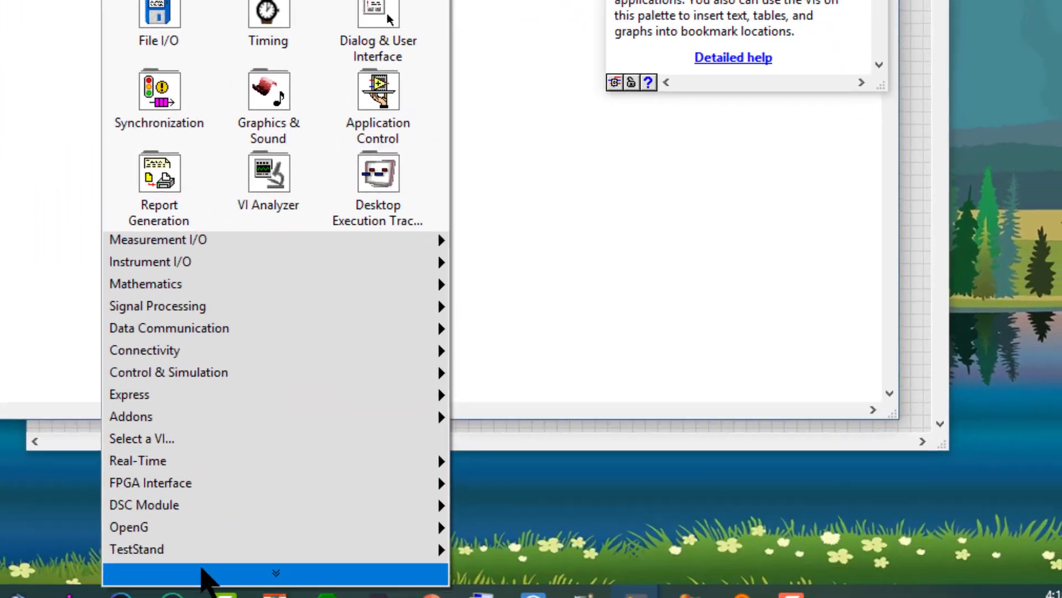
pyautogui.click(200, 570)
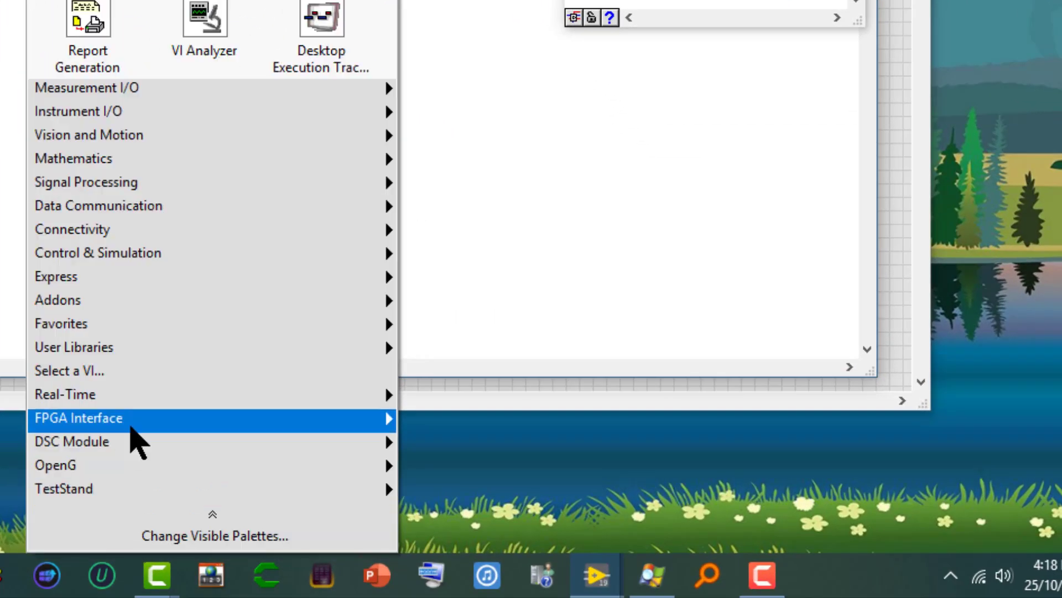
pyautogui.moveTo(78, 353)
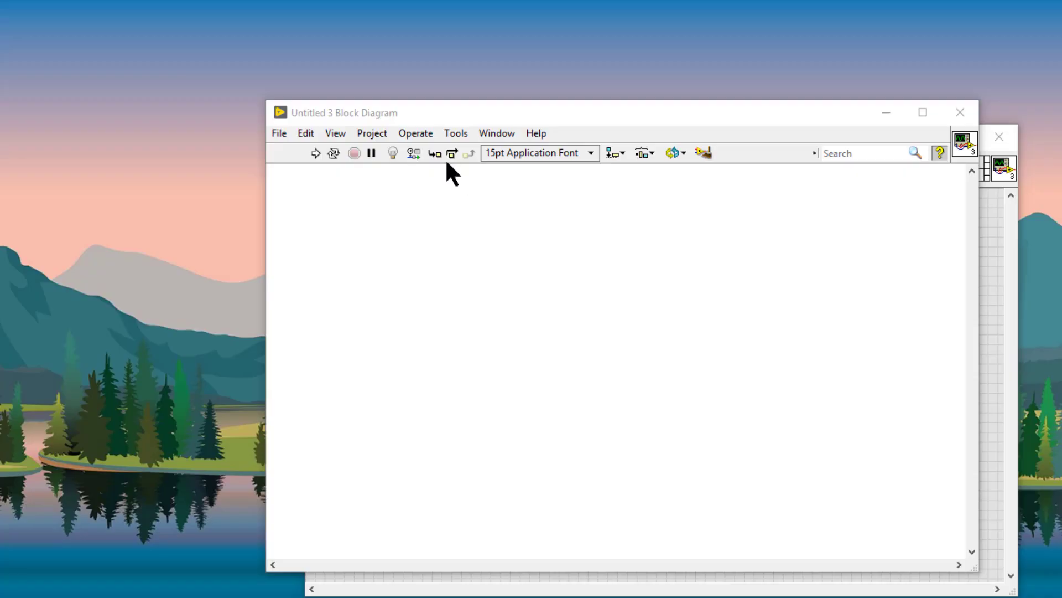
# Step: Show the context help, open the palette set for editing, and move its dialog and the Functions palette apart
pyautogui.hotkey('ctrl', 'h')
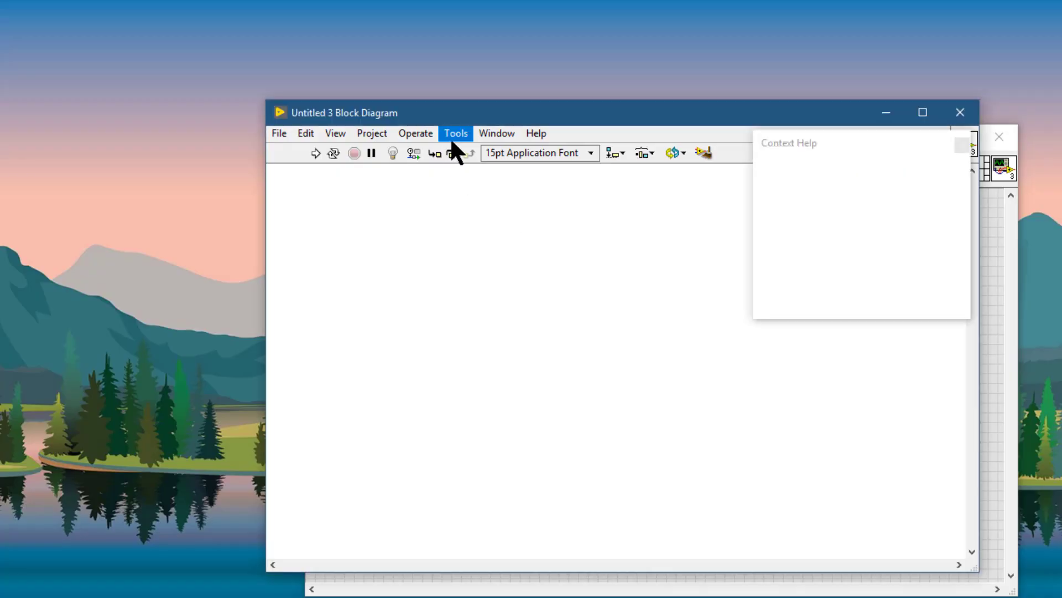
pyautogui.click(452, 135)
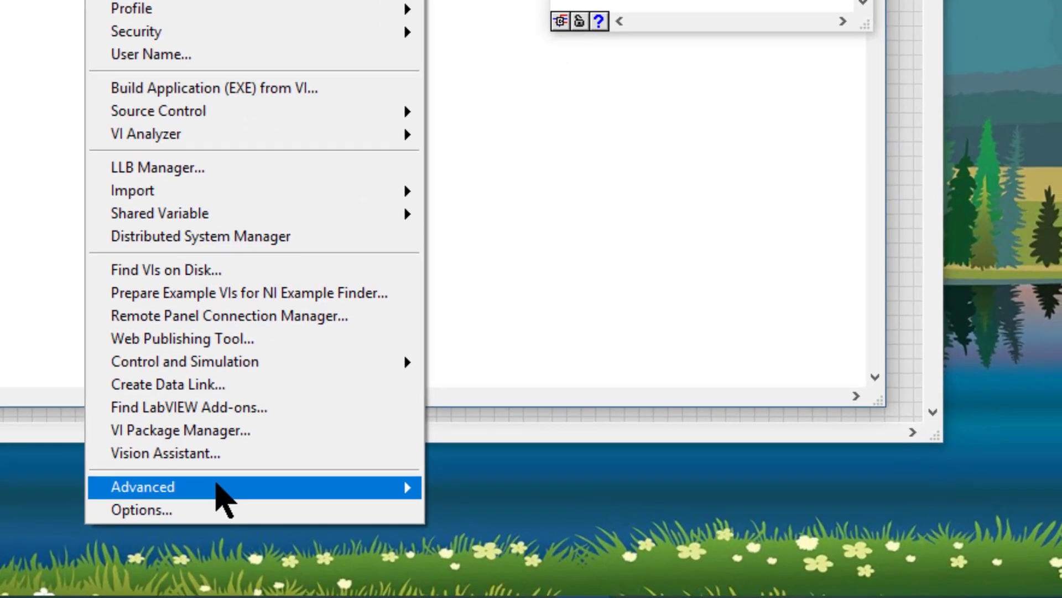
pyautogui.moveTo(299, 521)
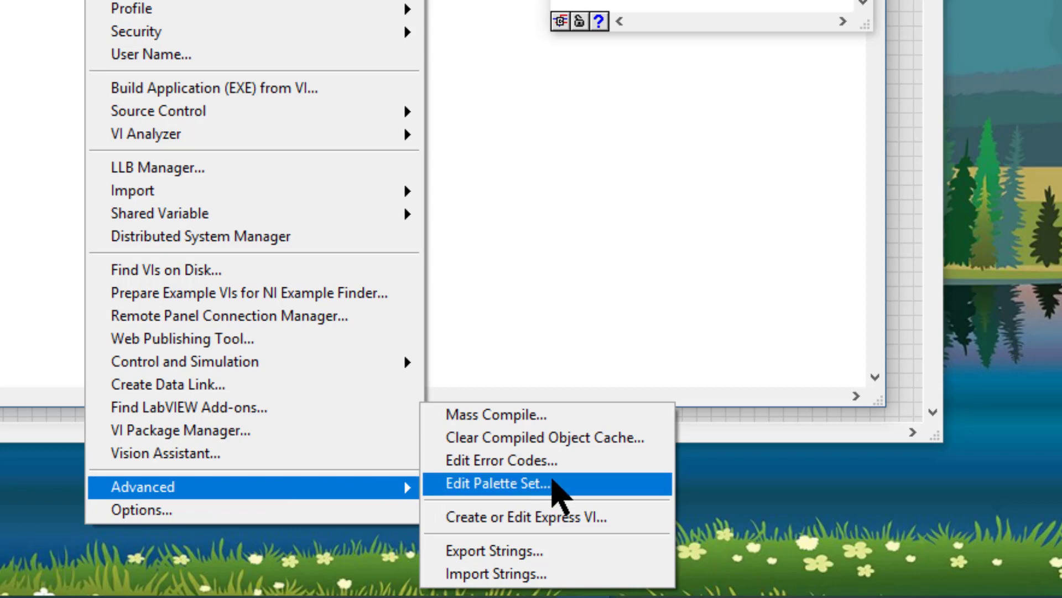
pyautogui.click(553, 482)
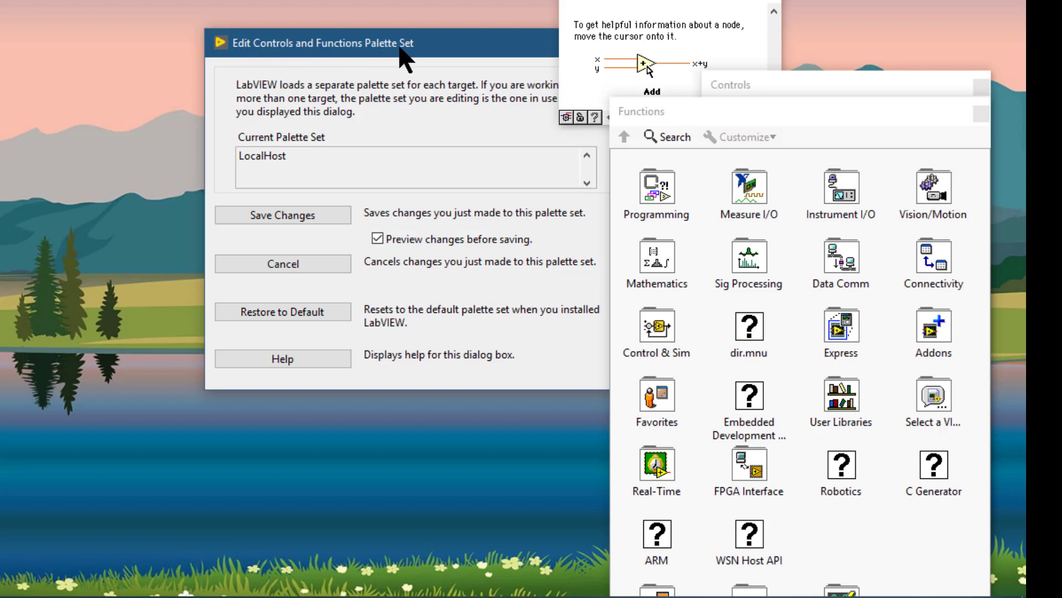
pyautogui.moveTo(400, 49); pyautogui.dragTo(262, 4)
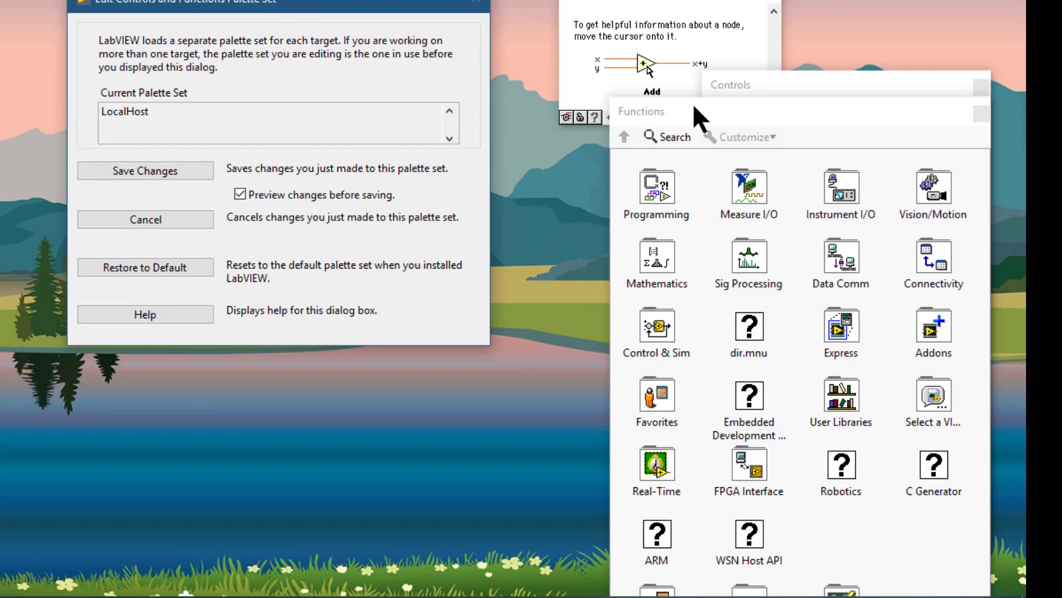
pyautogui.moveTo(693, 103); pyautogui.dragTo(186, 0)
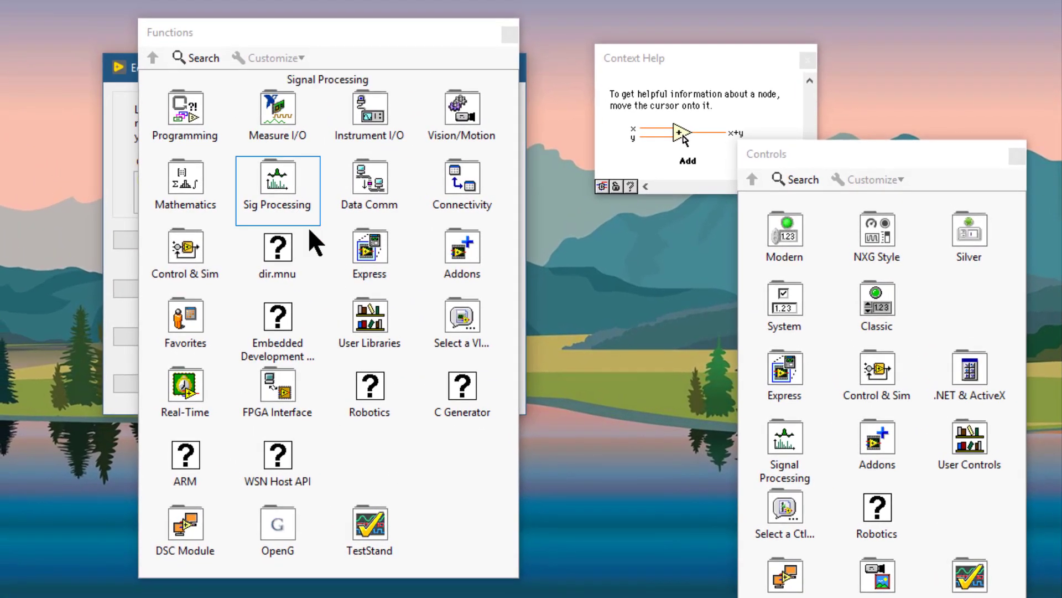
# Step: Insert a subpalette into the empty slot beside Sample Functions in User Libraries, creating a new palette file (.mnu)
pyautogui.moveTo(377, 328)
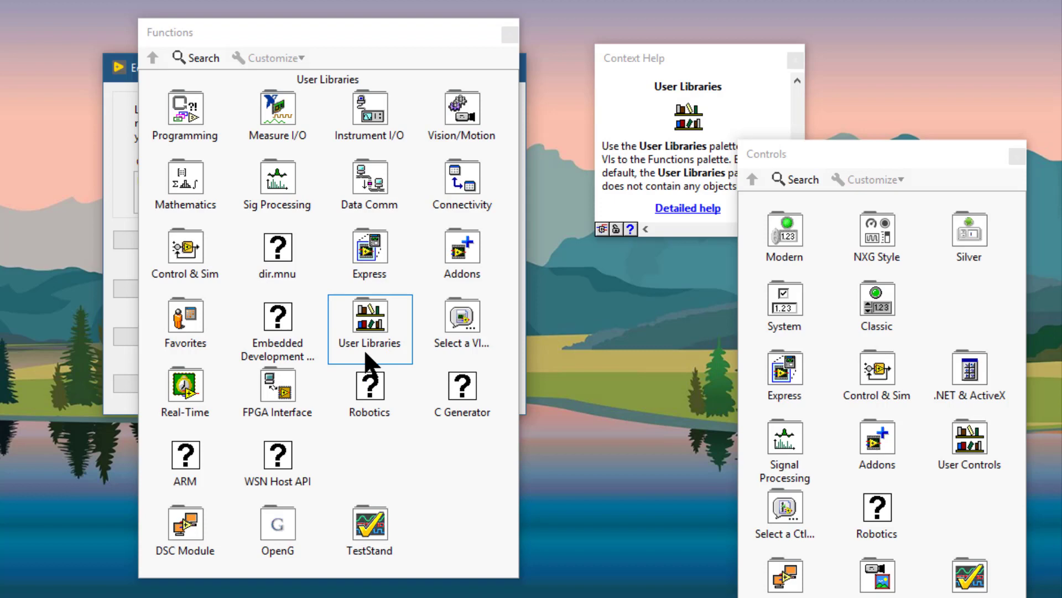
pyautogui.click(365, 353)
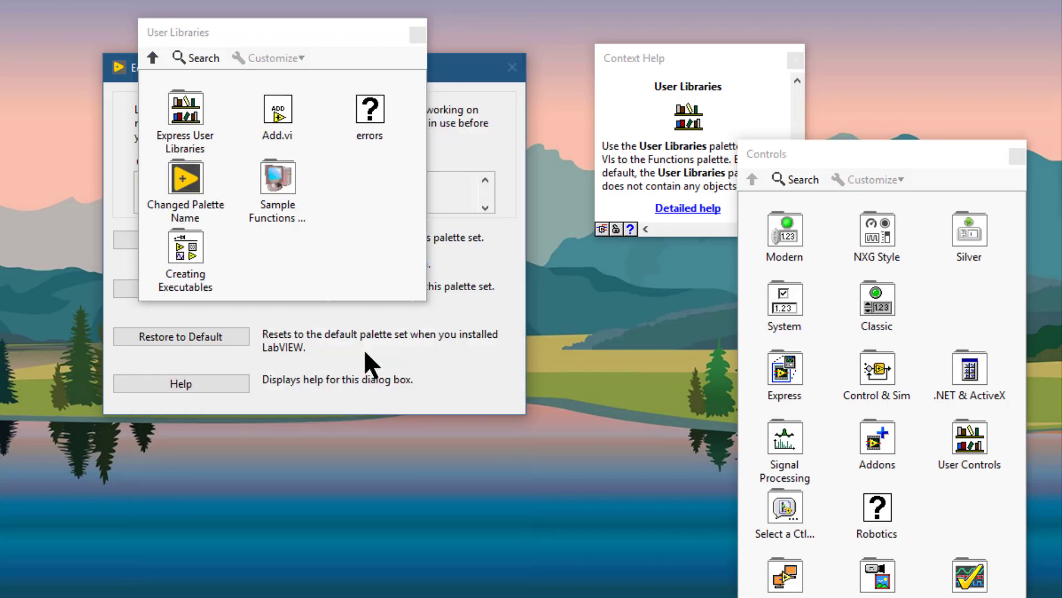
pyautogui.rightClick(350, 175)
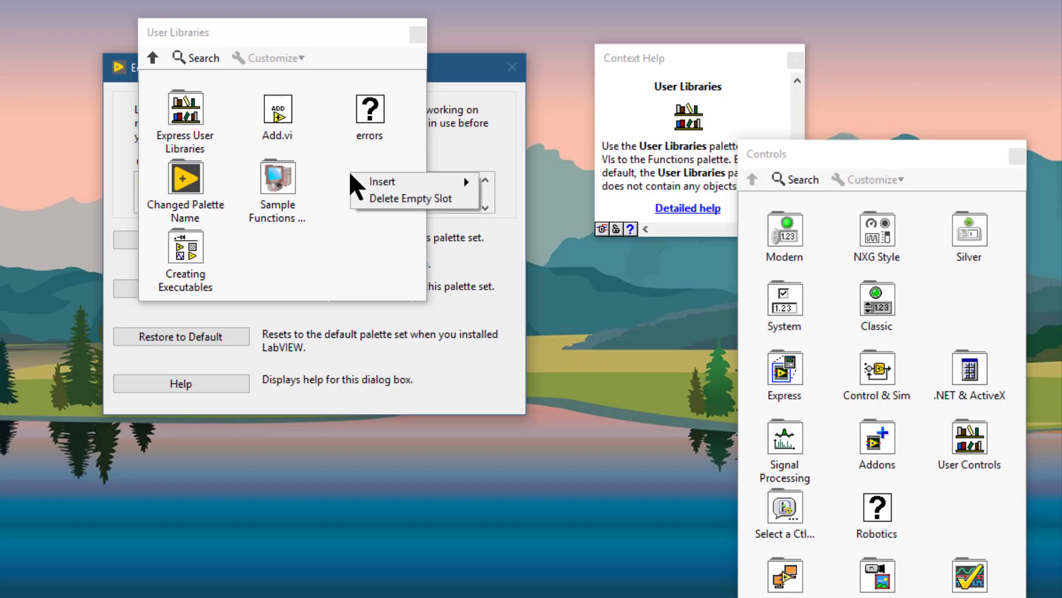
pyautogui.moveTo(369, 189)
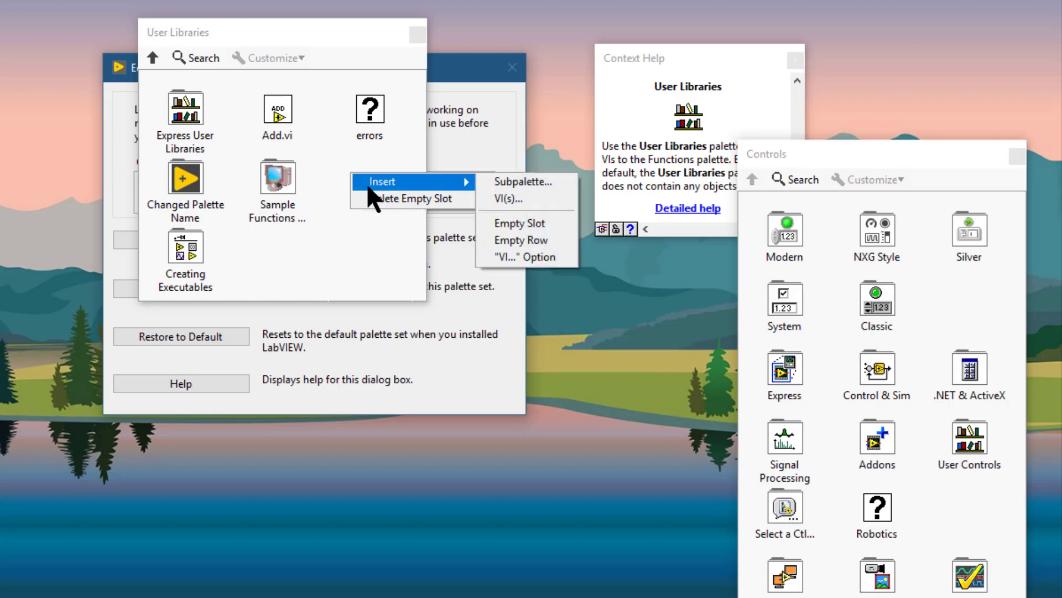
pyautogui.click(509, 186)
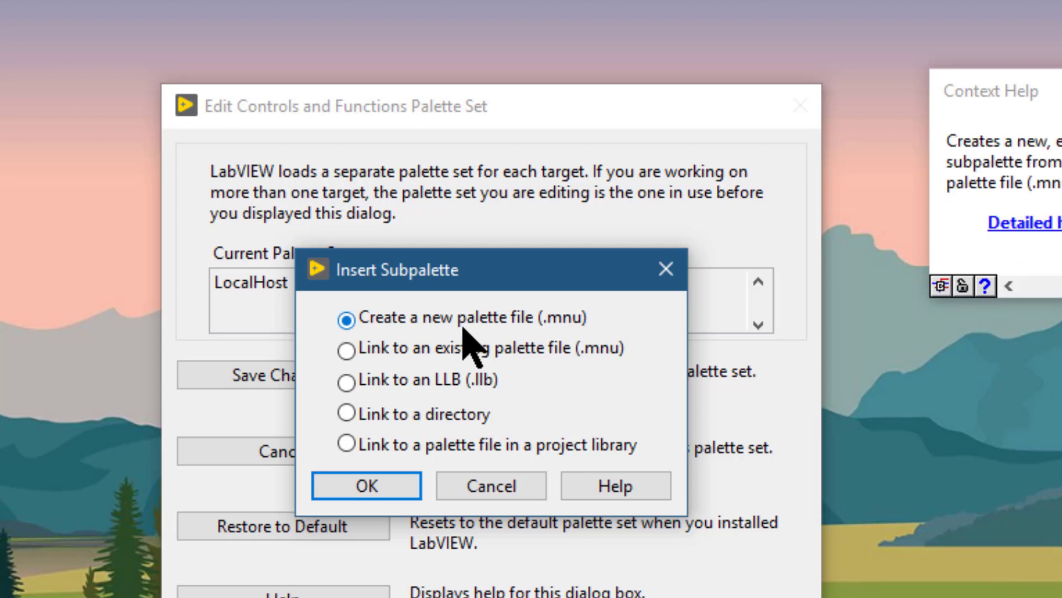
pyautogui.click(380, 490)
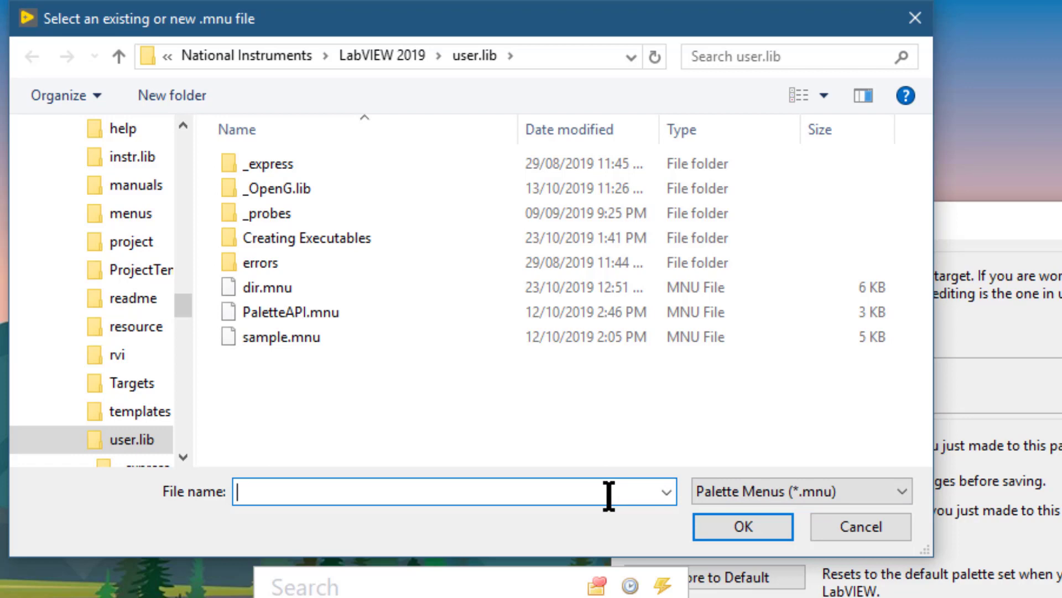
# Step: Name the new palette file SubpaletteExample.mnu in the LabVIEW 2019 user.lib folder
pyautogui.write('Subpaletter')
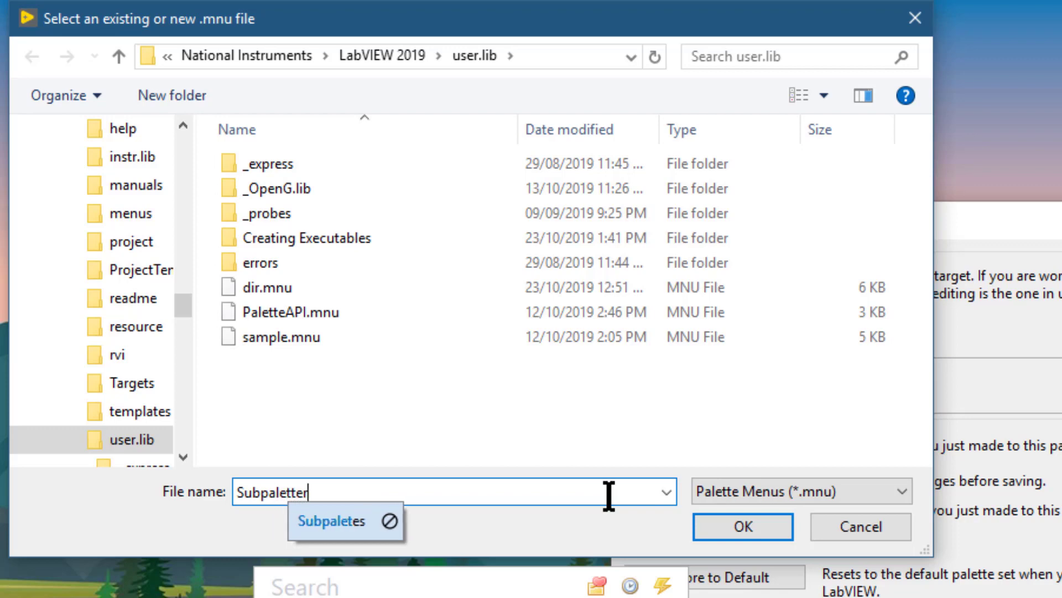
pyautogui.press('BackSpace')
pyautogui.write('Example')
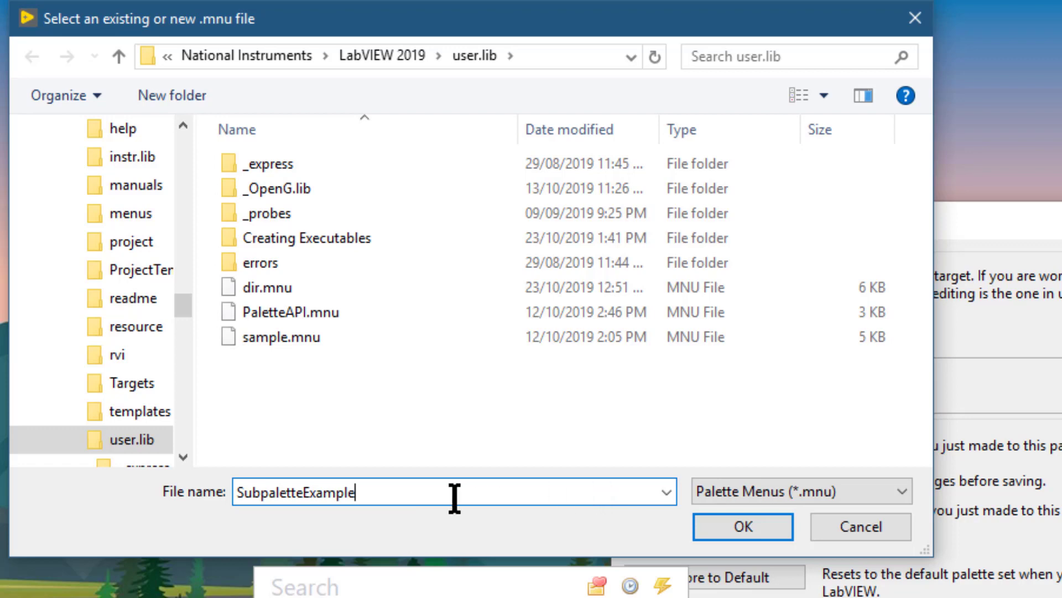
pyautogui.write('.mnu')
pyautogui.click(711, 523)
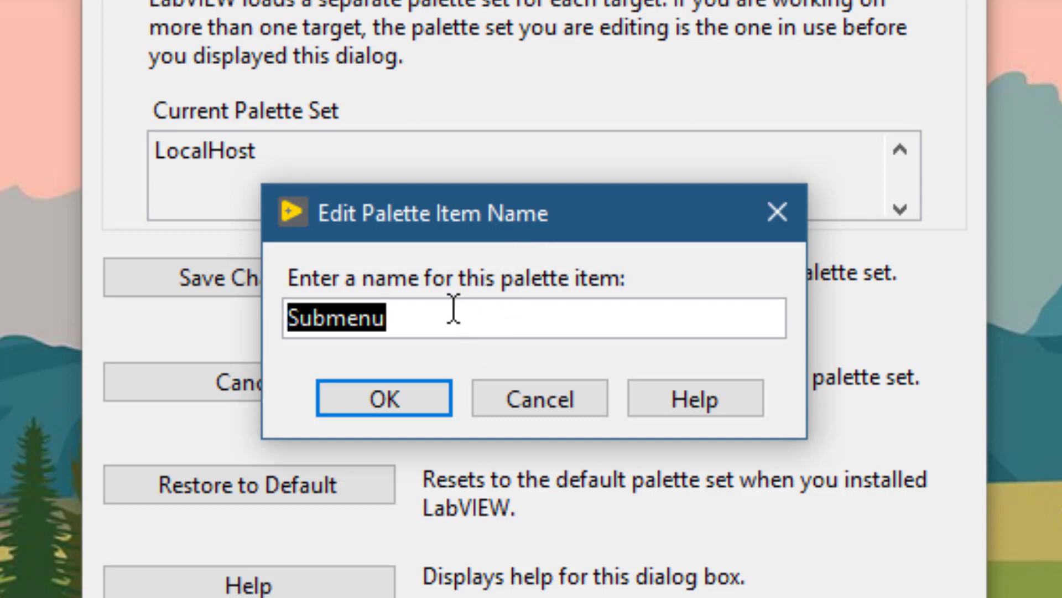
# Step: Name the new palette item "Example Subpalette"
pyautogui.write('Exa')
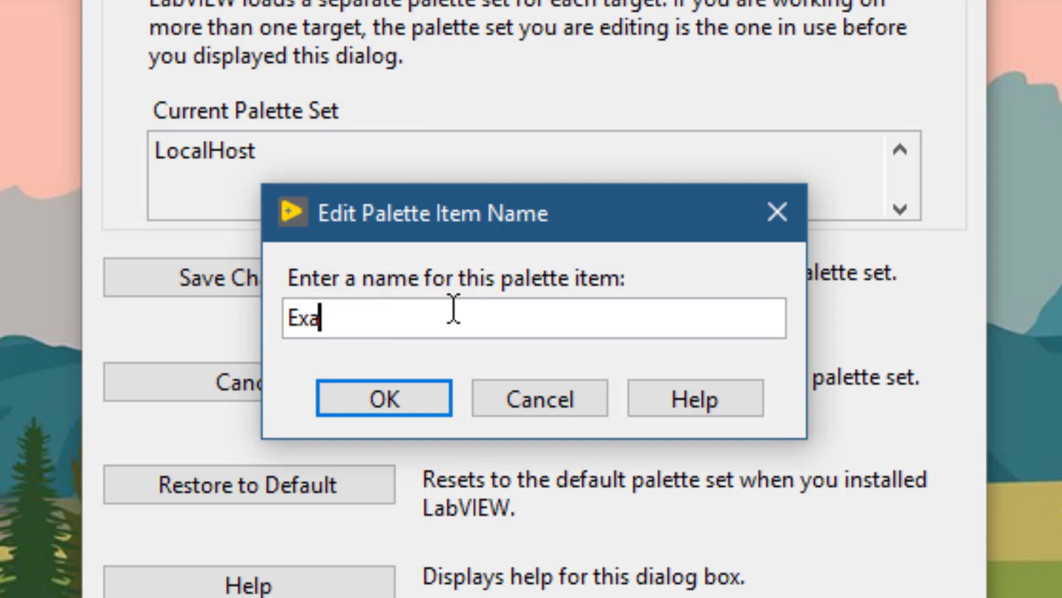
pyautogui.write('mple')
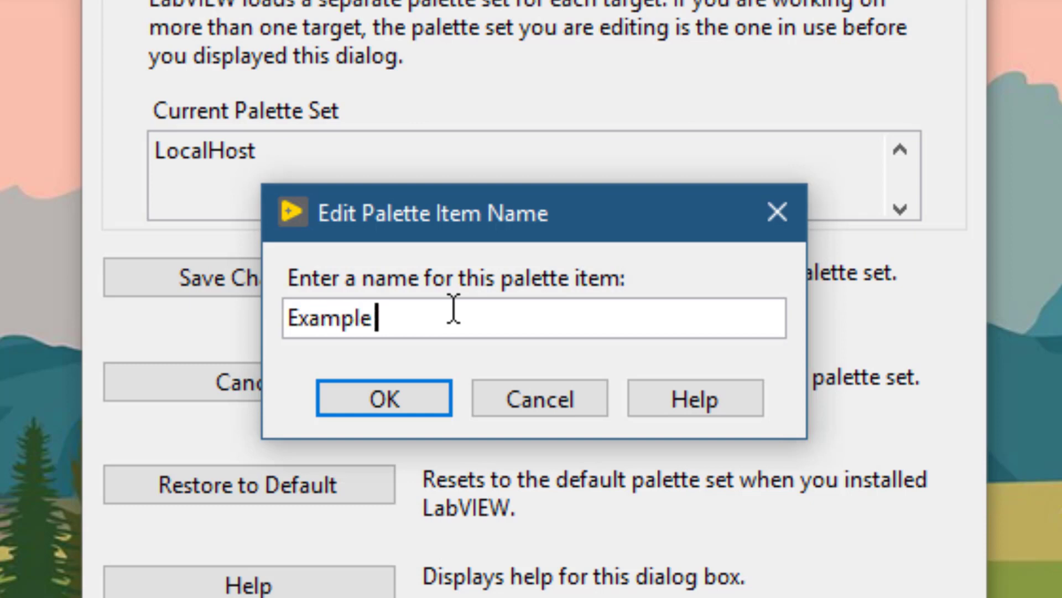
pyautogui.write(' Subpla')
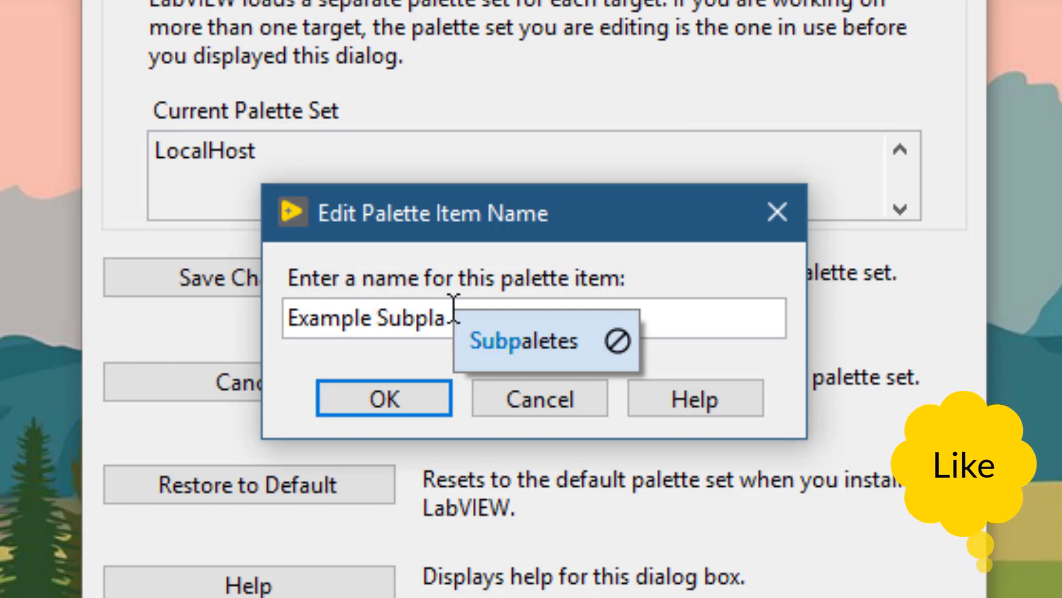
pyautogui.press('BackSpace')
pyautogui.press('BackSpace')
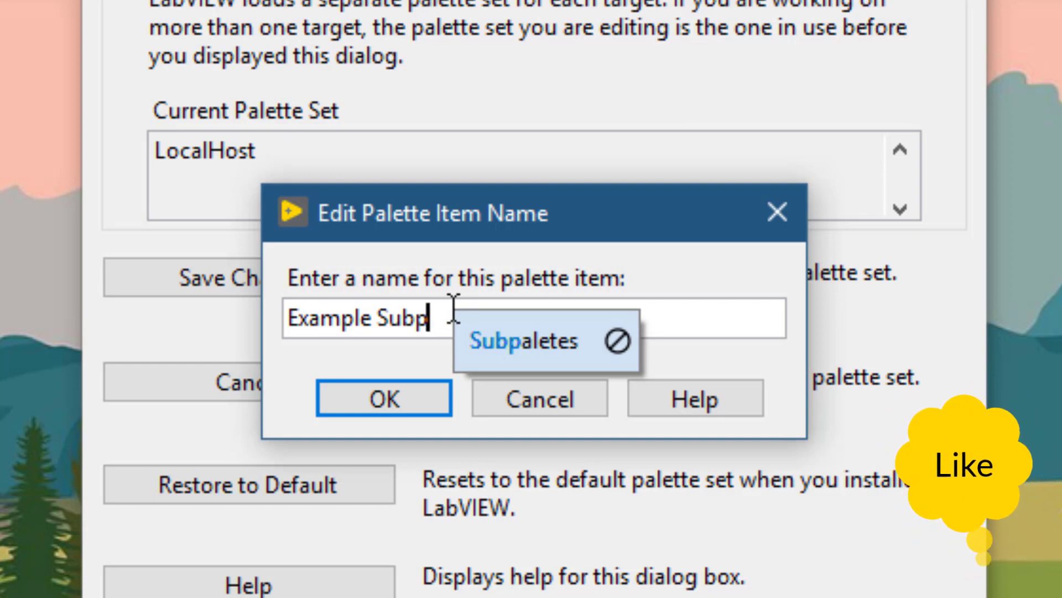
pyautogui.write('alette')
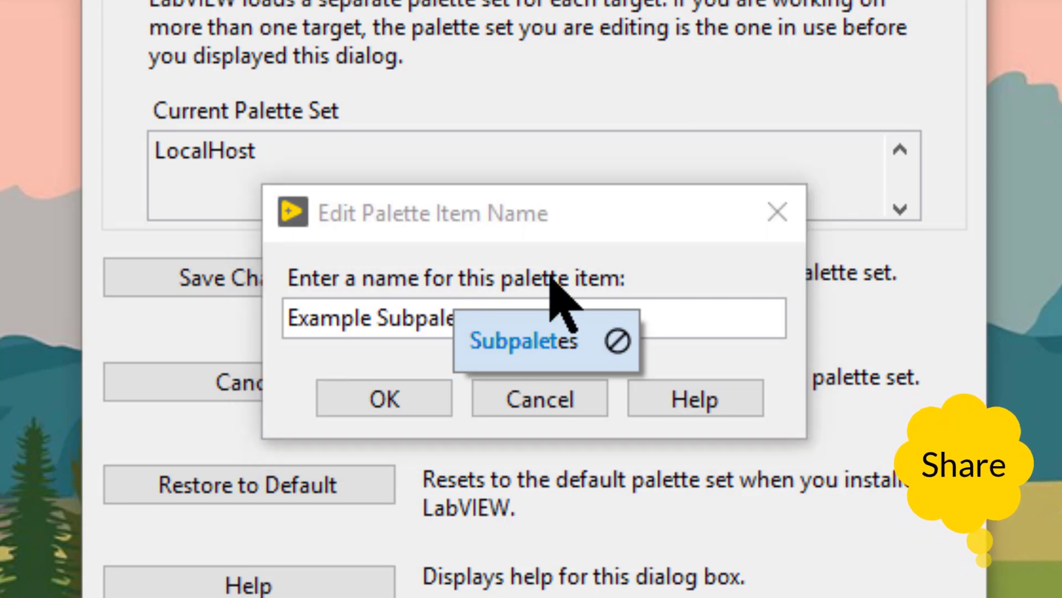
pyautogui.click(507, 235)
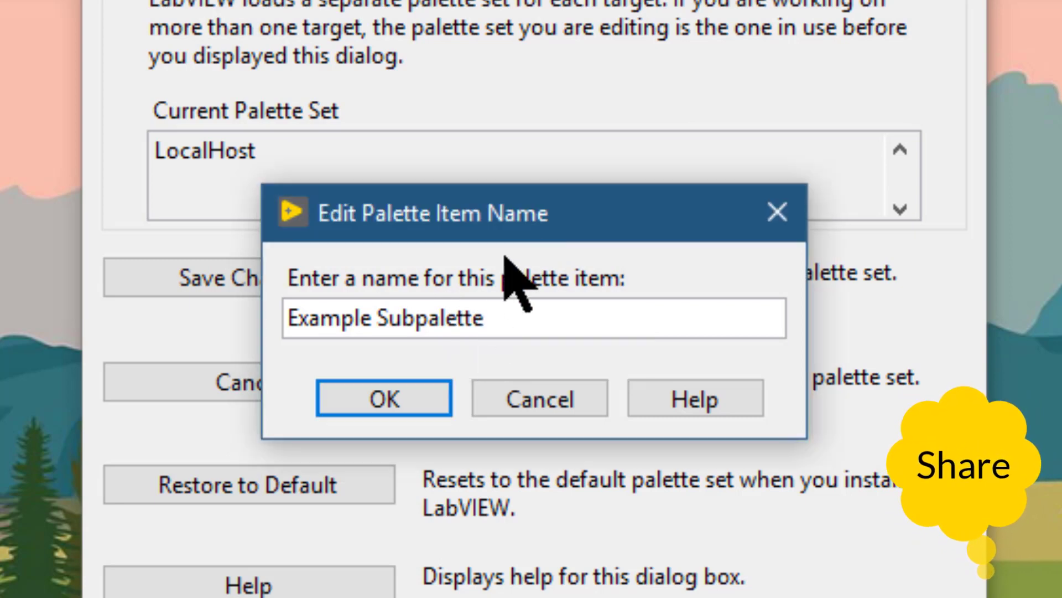
pyautogui.click(420, 401)
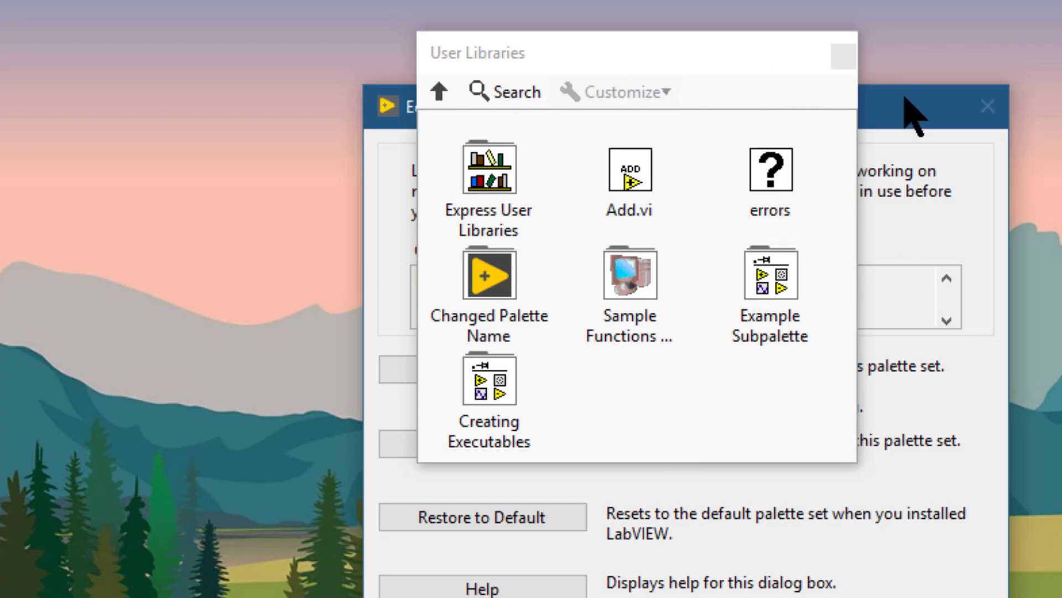
# Step: Save the palette set changes, accepting the preview of the palette files
pyautogui.moveTo(905, 95); pyautogui.dragTo(344, 148)
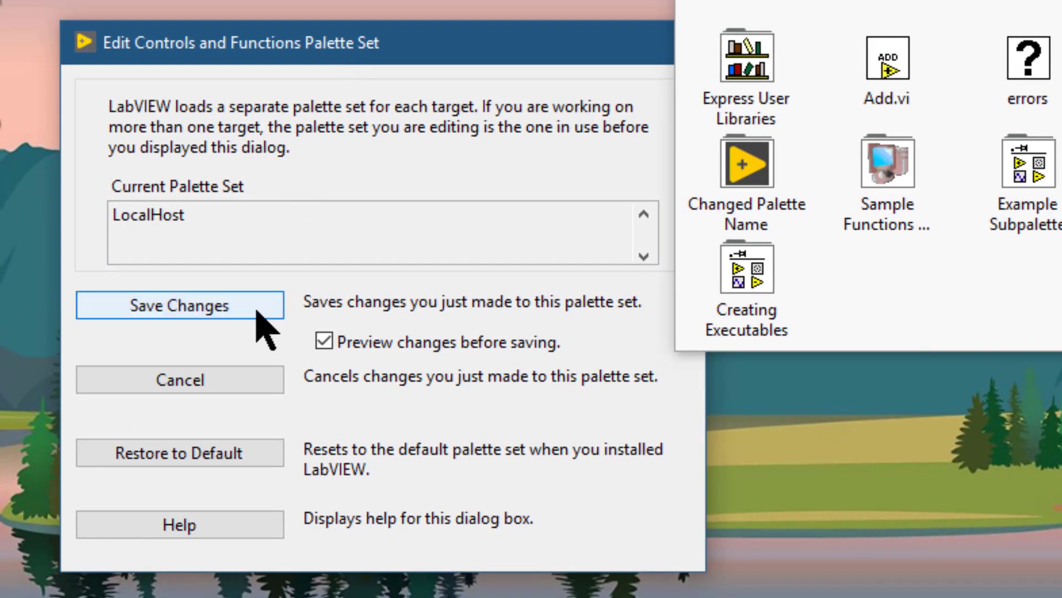
pyautogui.click(257, 311)
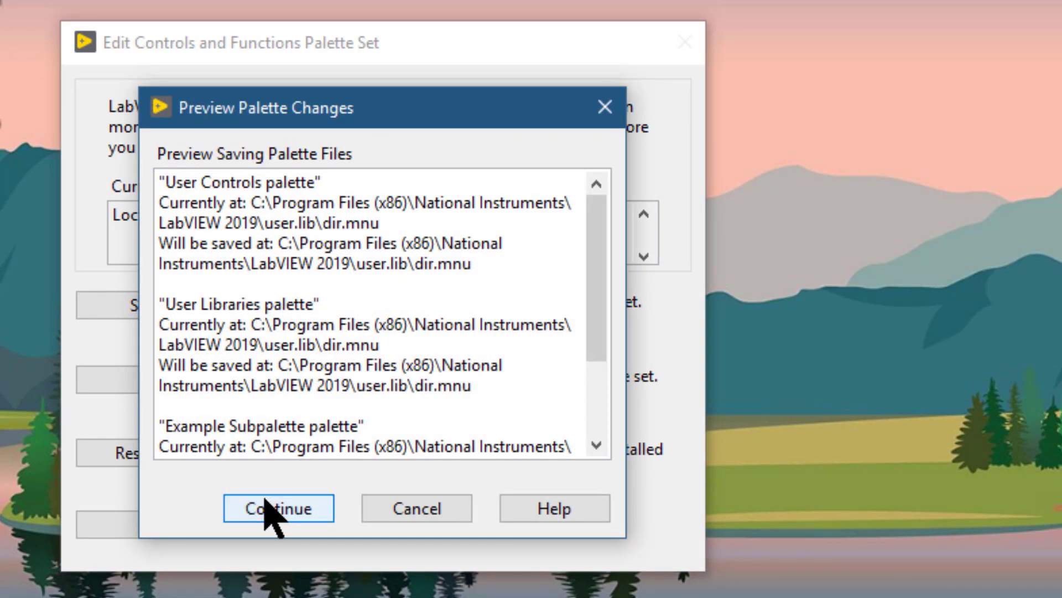
pyautogui.click(266, 508)
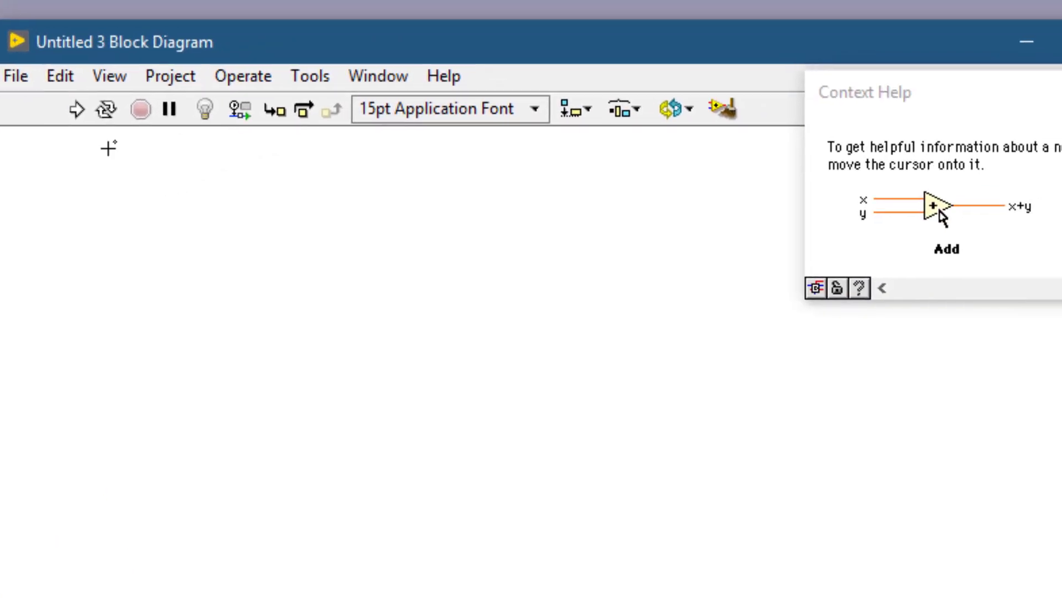
# Step: Look up Example Subpalette under User Libraries in the block diagram's full functions palette and view its contents
pyautogui.rightClick(108, 148)
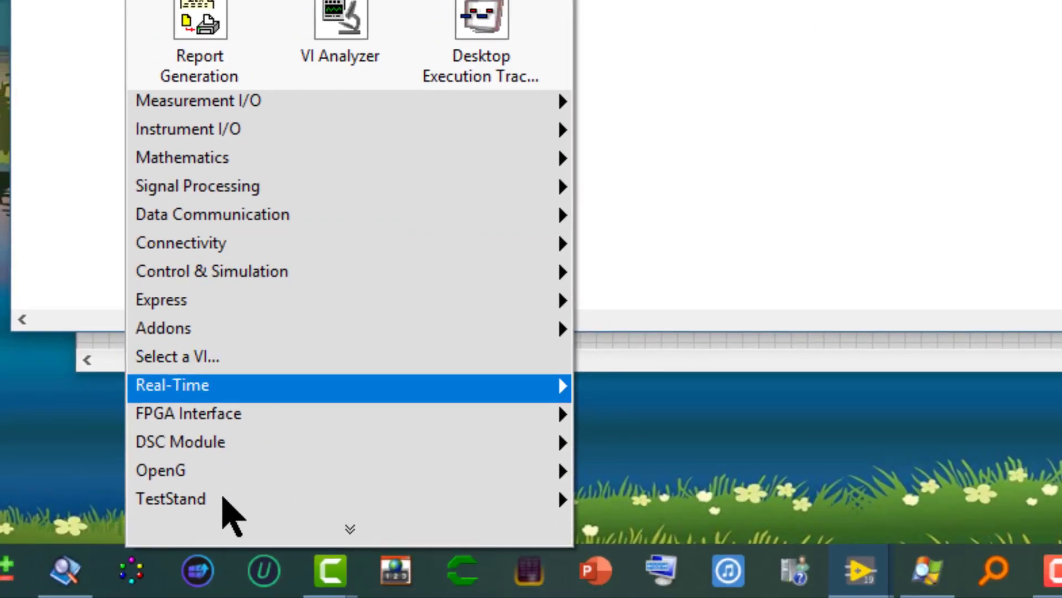
pyautogui.click(226, 532)
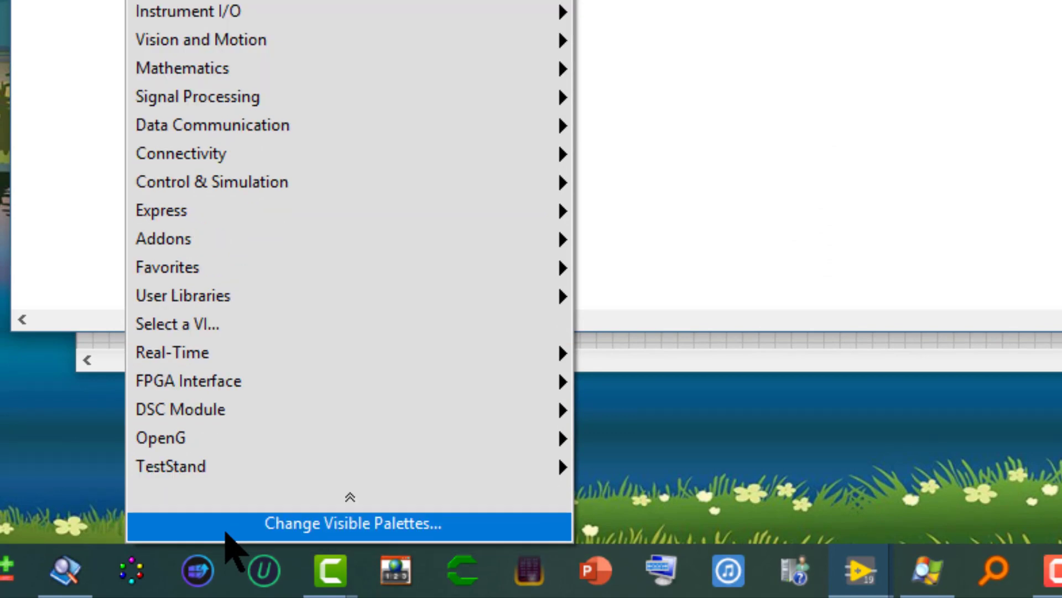
pyautogui.moveTo(225, 310)
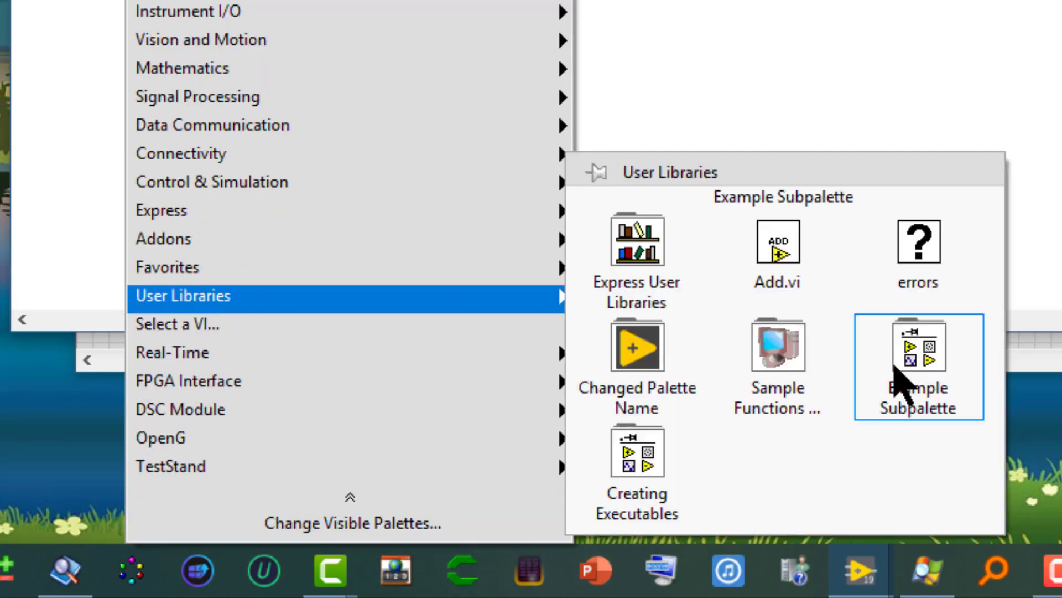
pyautogui.moveTo(897, 380)
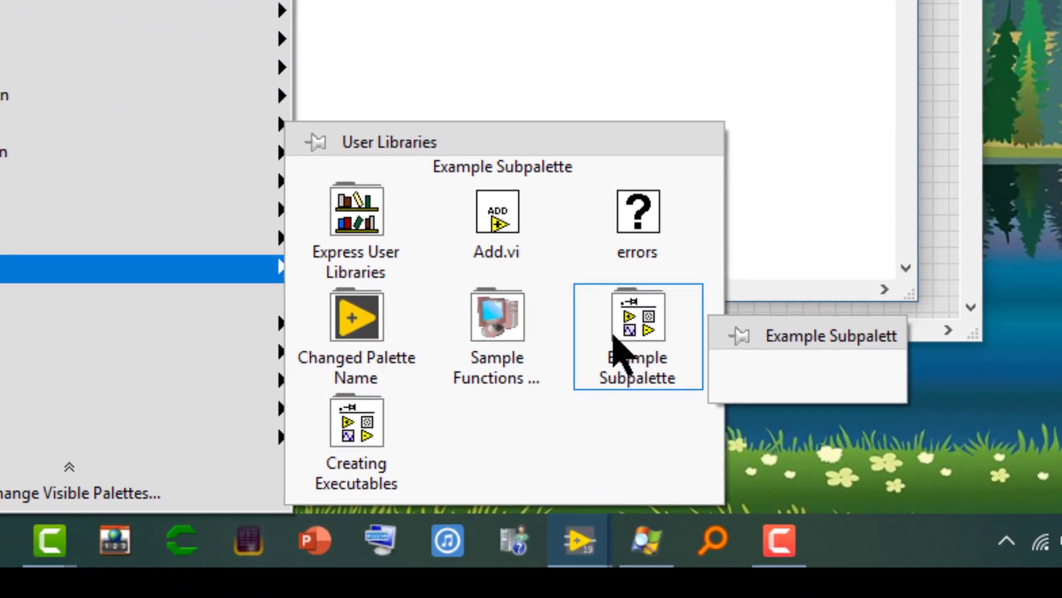